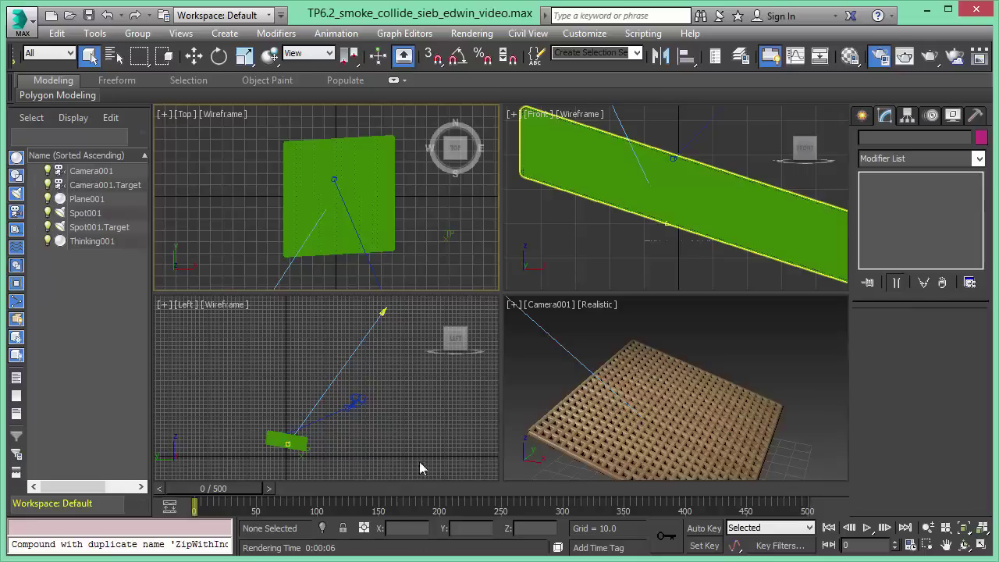
# - Maximize the Camera001 view of the lattice plane, after briefly maximizing and restoring the Left view
pyautogui.click(413, 377)
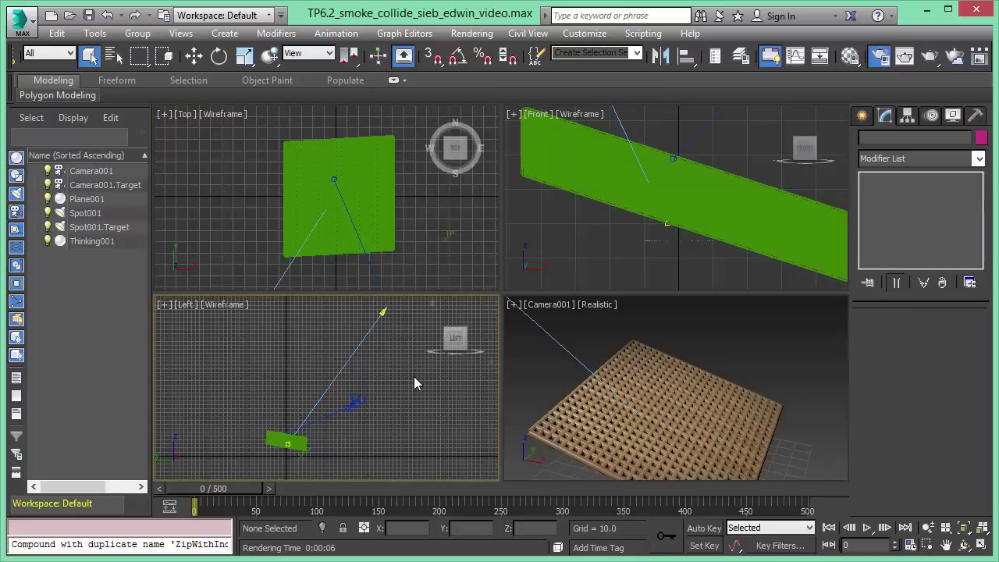
pyautogui.click(981, 545)
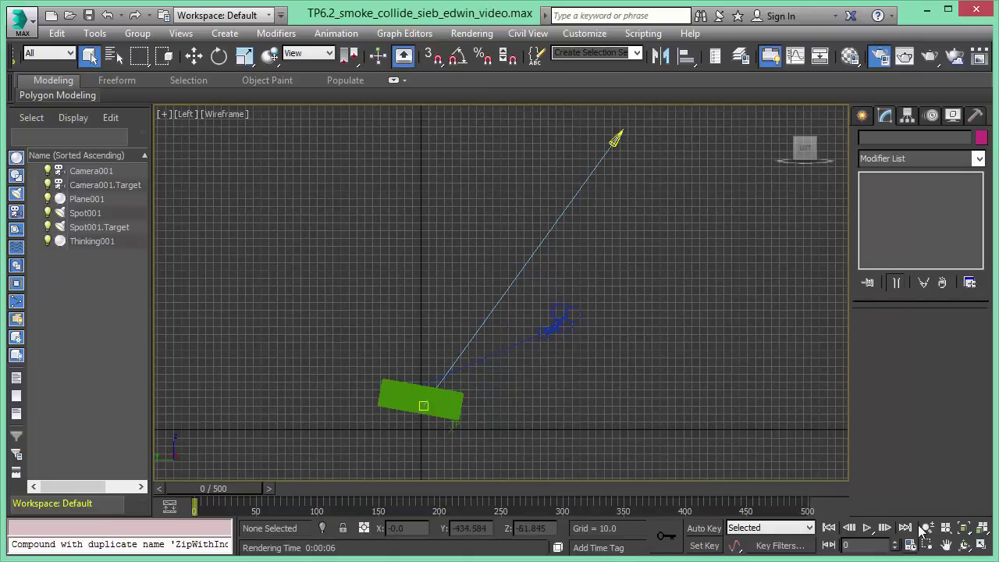
pyautogui.click(982, 545)
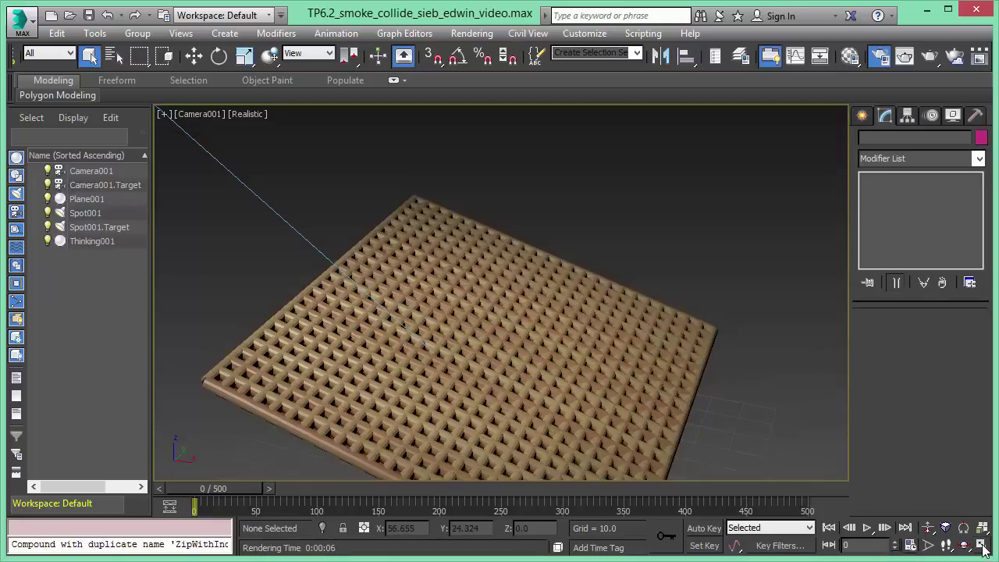
pyautogui.click(983, 548)
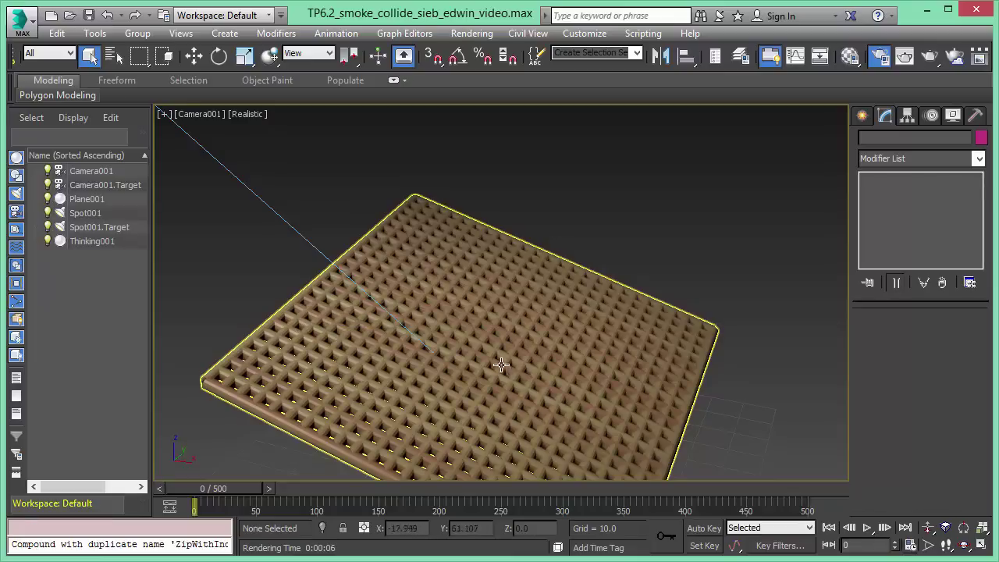
# - Play the smoke simulation and stop it at frame 167
pyautogui.click(869, 528)
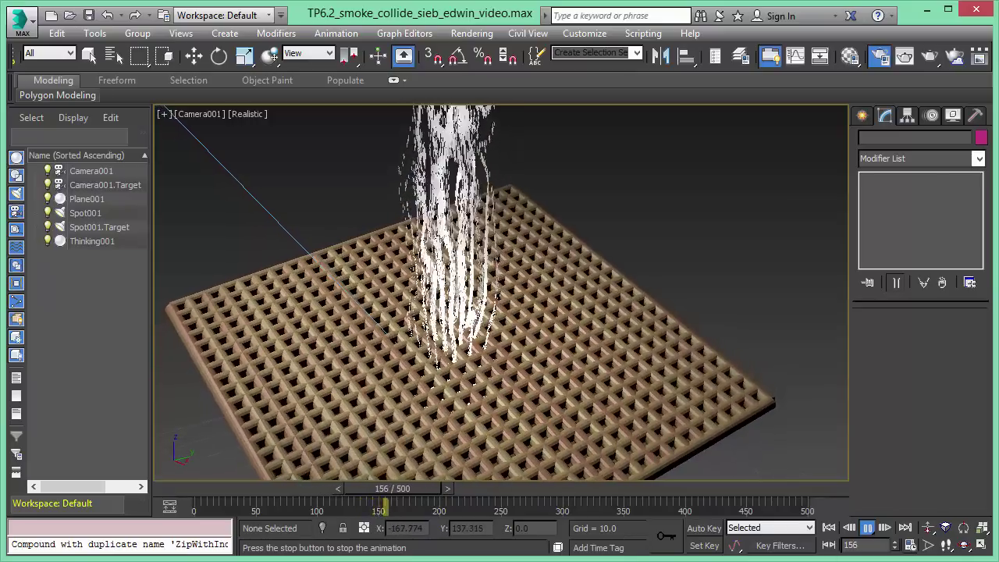
pyautogui.click(856, 527)
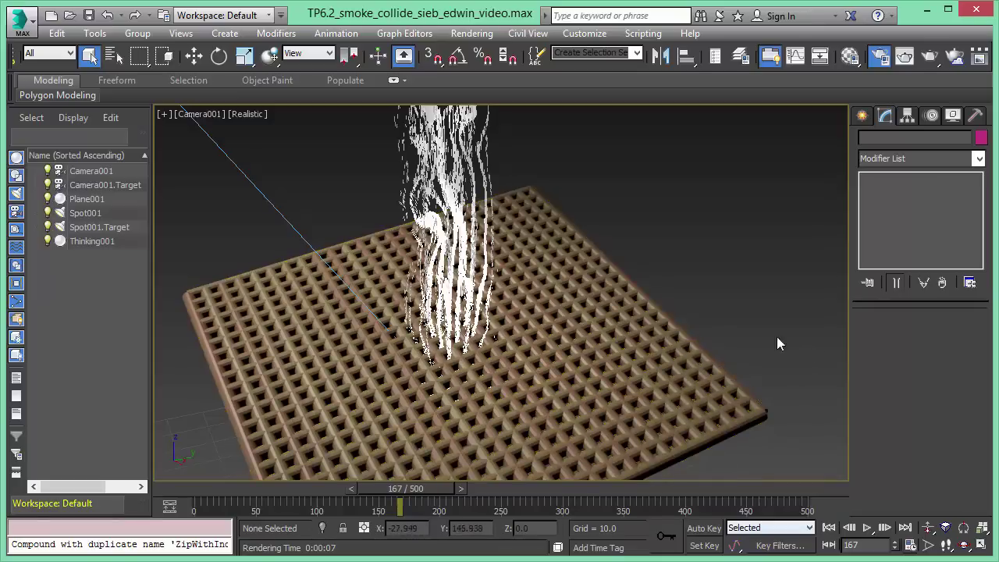
# - Give Plane001's base plane 12 length and 12 width segments, then deselect it
pyautogui.click(581, 245)
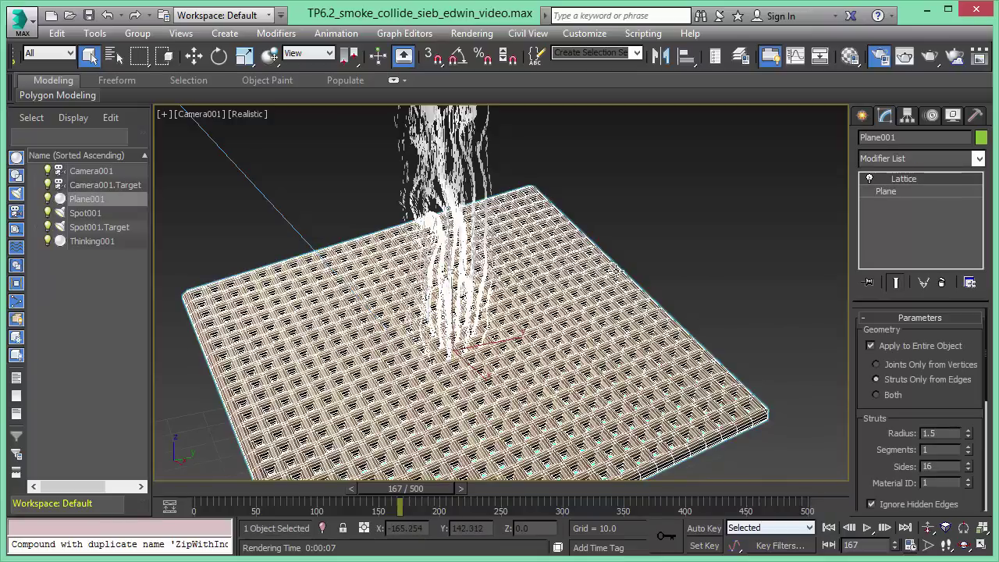
pyautogui.click(889, 191)
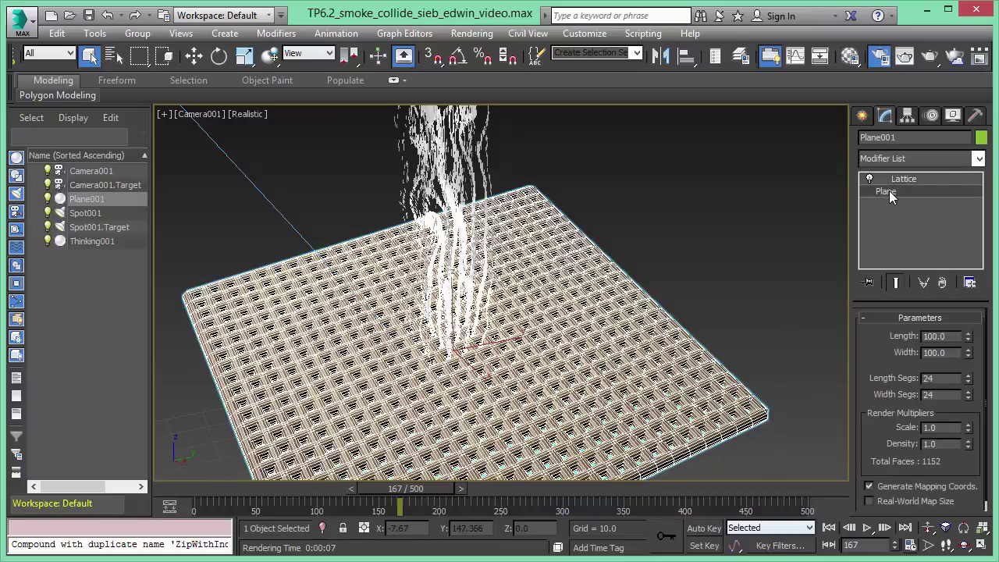
pyautogui.scroll(-1, 873, 360)
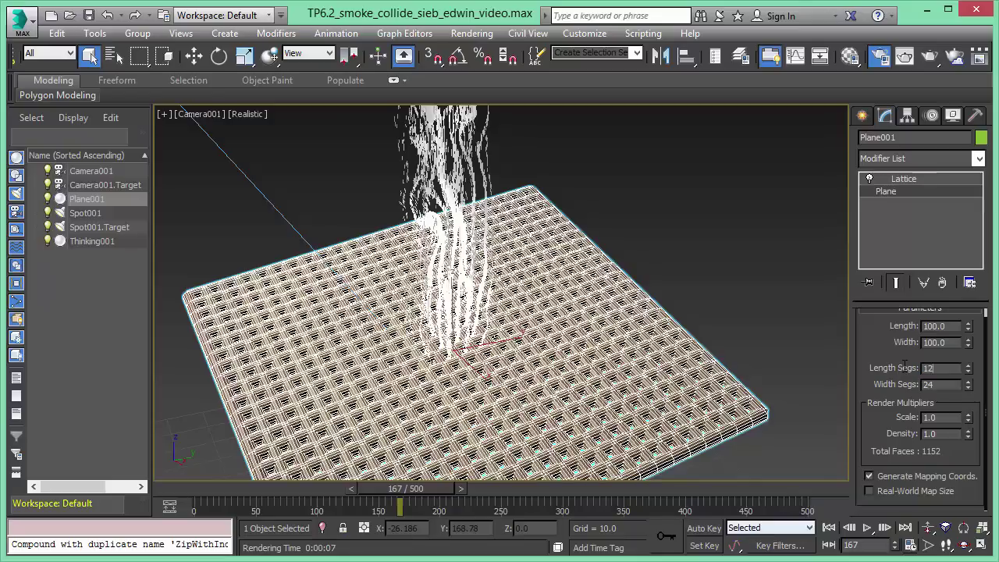
pyautogui.press('Tab')
pyautogui.press('Return')
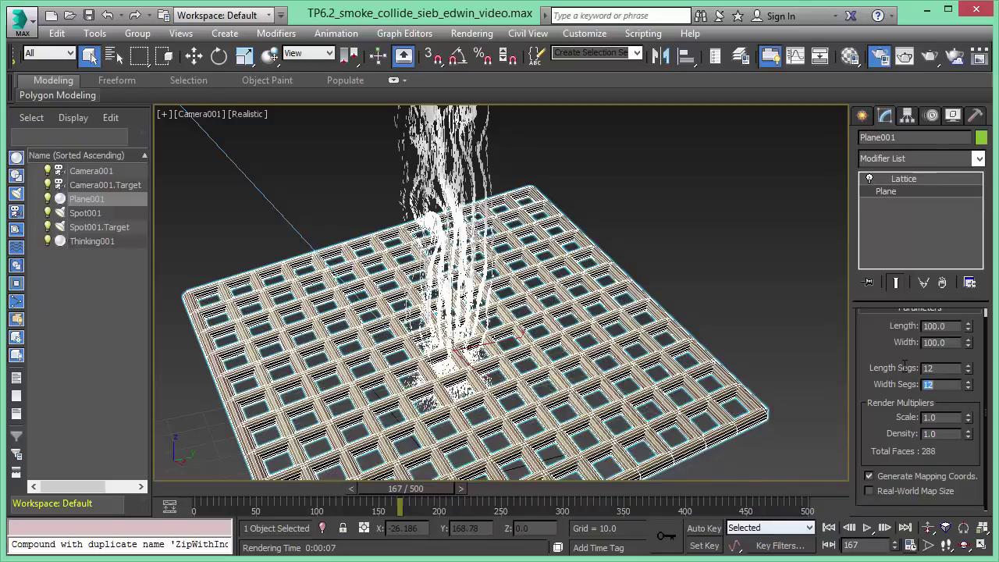
pyautogui.click(783, 299)
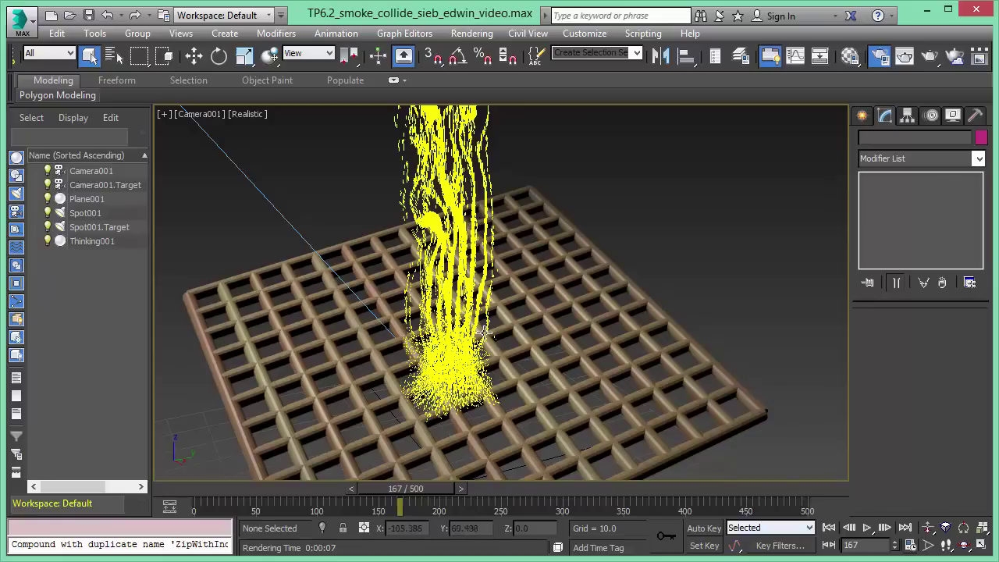
# - Replay the smoke through the 12×12 lattice to about frame 185, rewind to 0, and reselect the plane
pyautogui.click(829, 528)
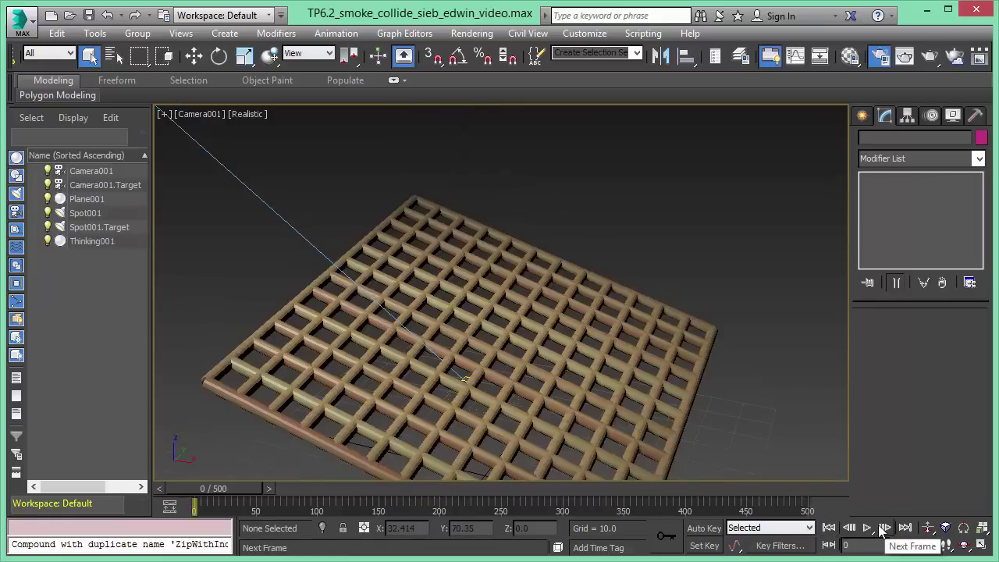
pyautogui.click(867, 527)
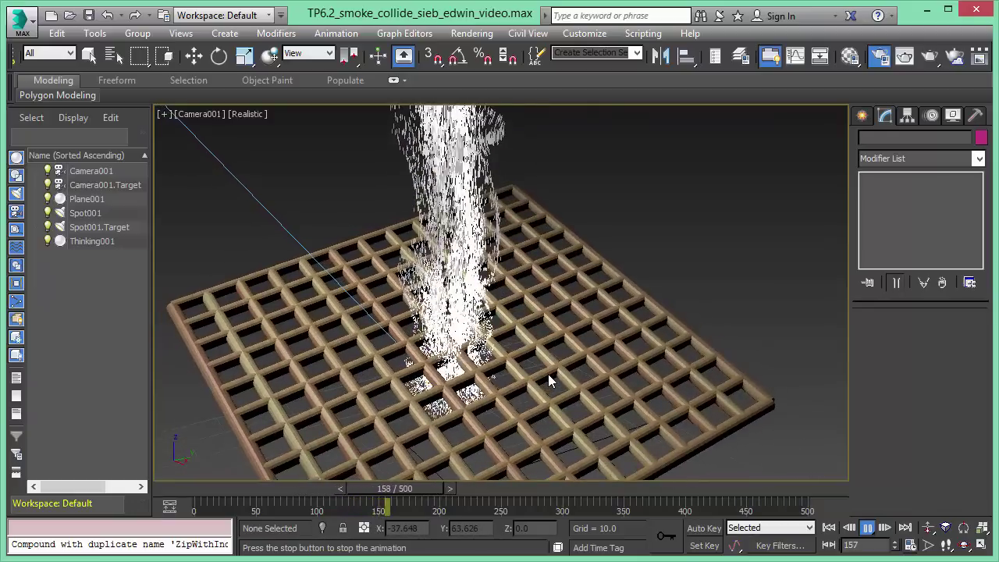
pyautogui.click(868, 527)
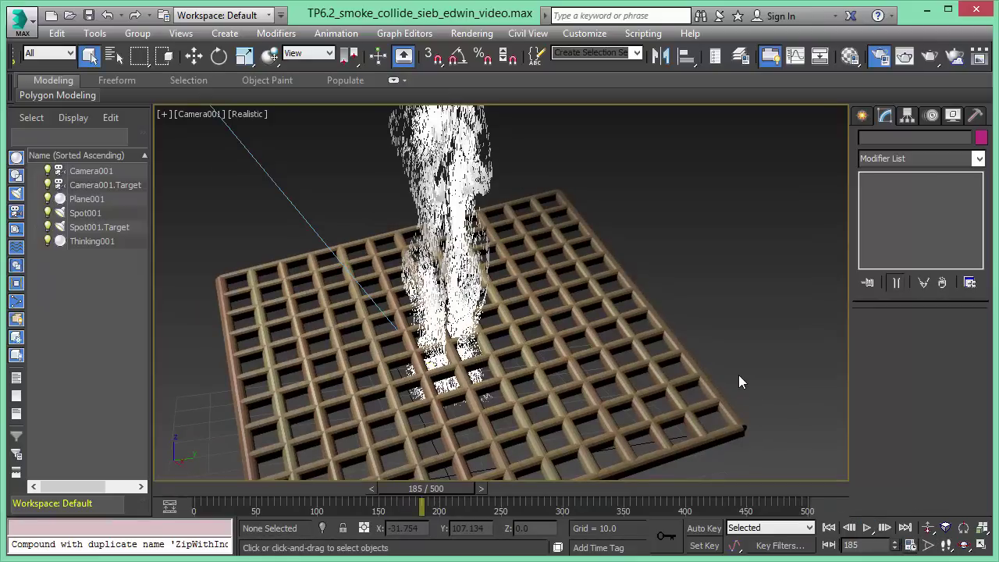
pyautogui.click(829, 528)
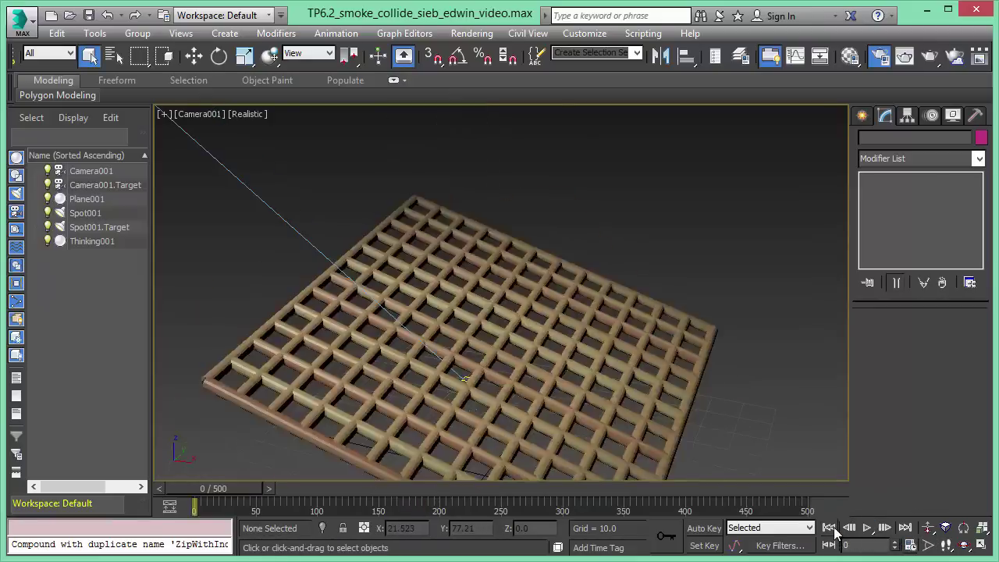
pyautogui.click(706, 367)
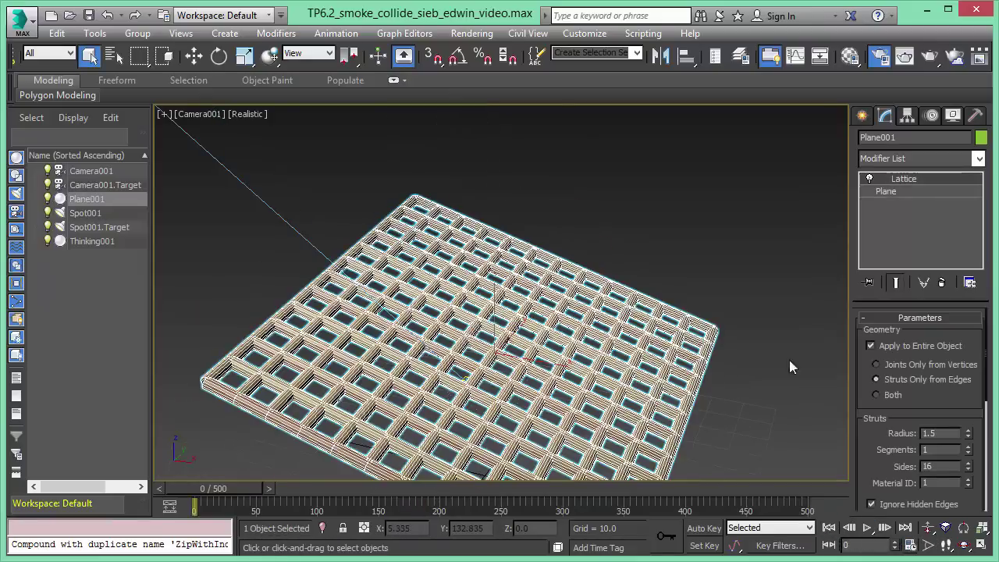
# - Set the base plane to 30 length and 30 width segments, deselect, and replay the simulation
pyautogui.click(897, 193)
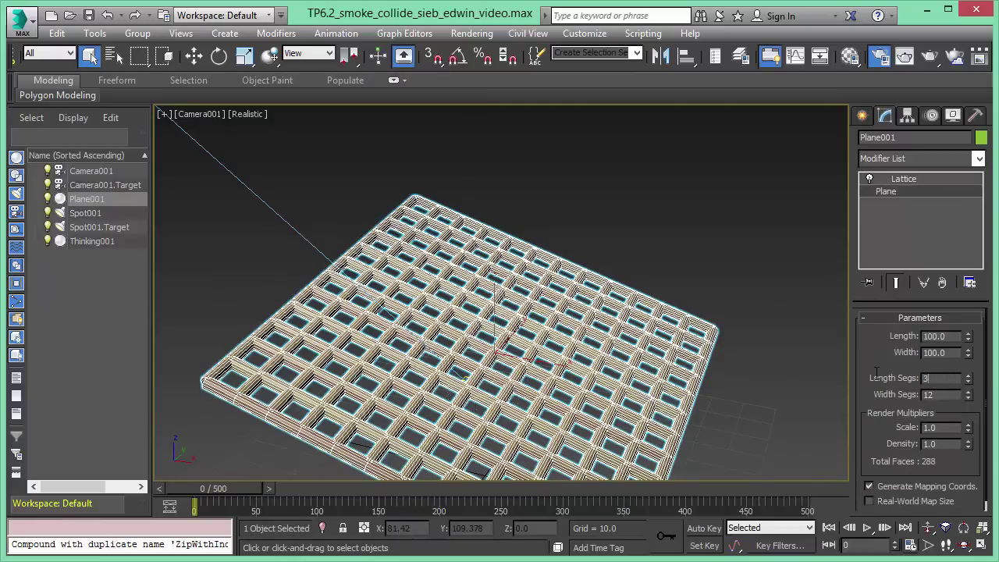
pyautogui.write('0')
pyautogui.press('Tab')
pyautogui.press('Return')
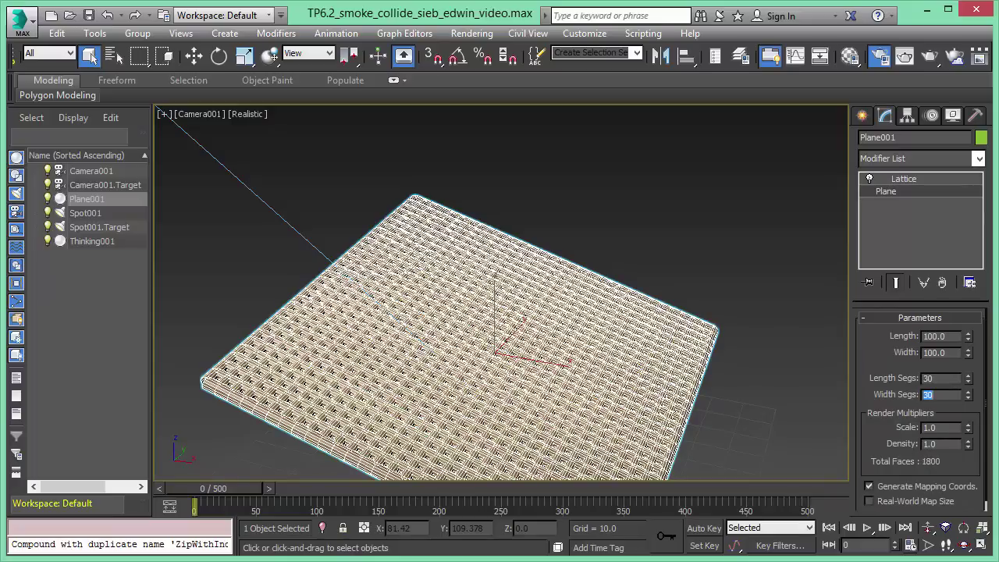
pyautogui.click(807, 430)
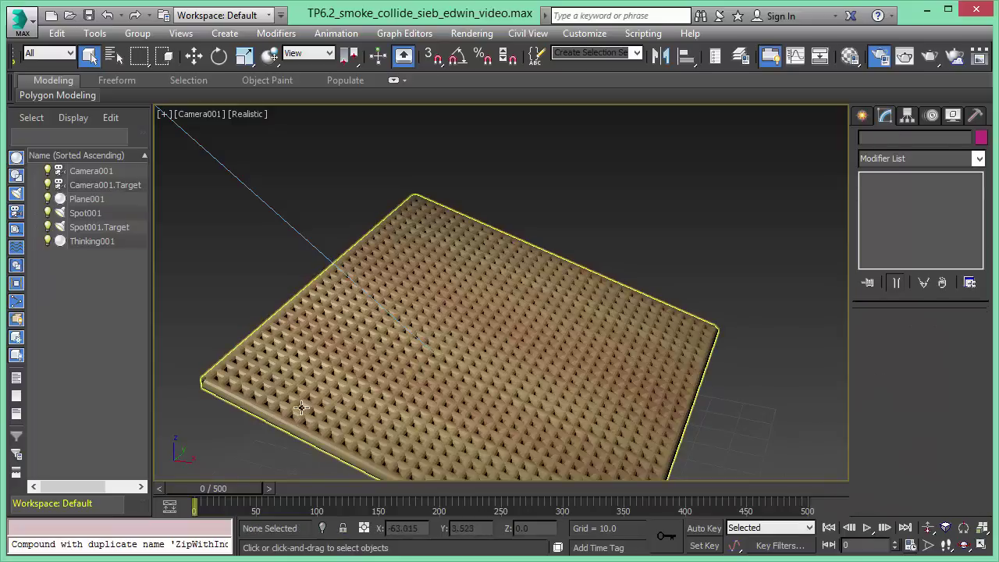
pyautogui.click(867, 527)
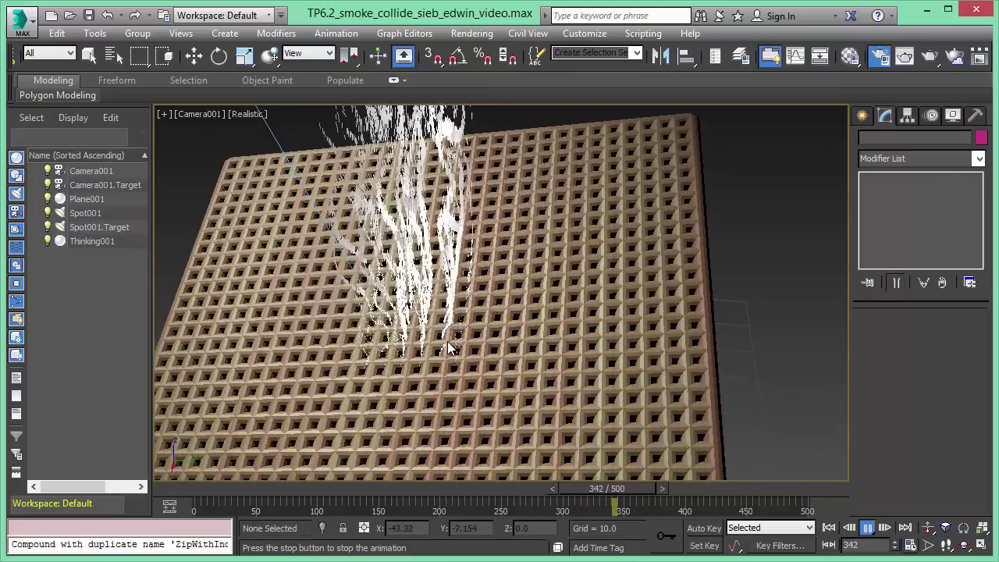
pyautogui.click(873, 530)
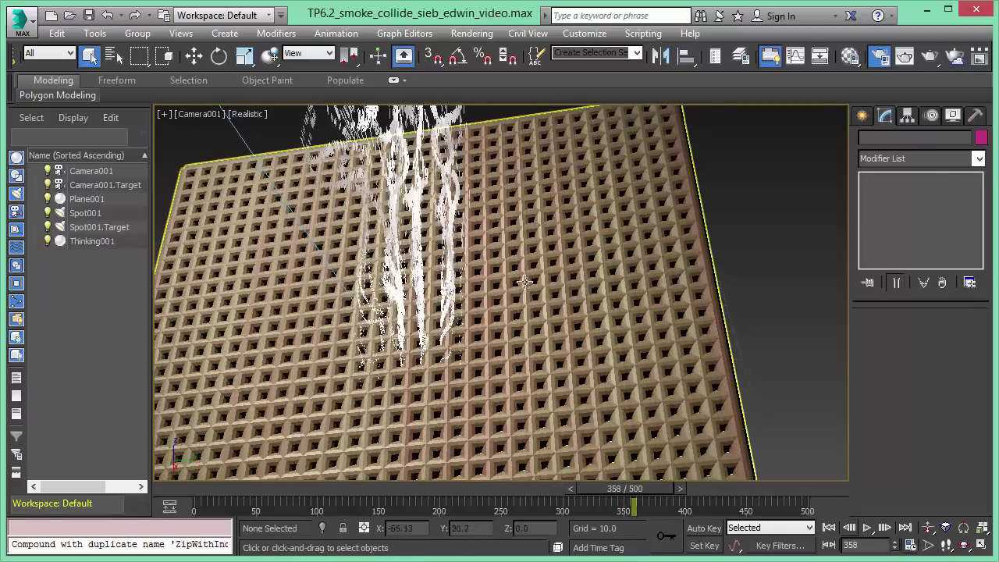
pyautogui.click(831, 528)
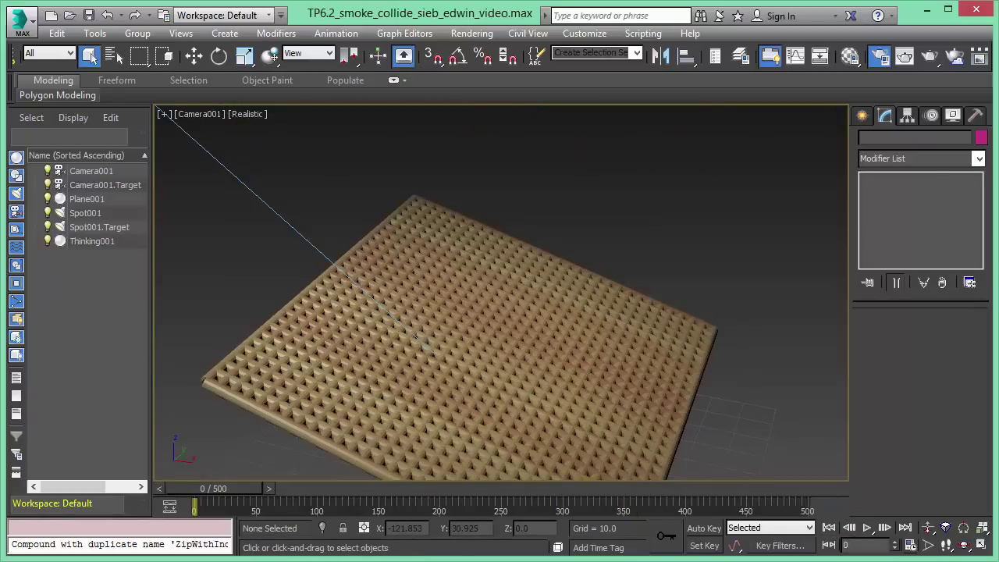
# - Inspect the Random, Point3 and PositionBorn emitter nodes, wiring Point3 into PositionBorn's Position input
pyautogui.moveTo(4, 151); pyautogui.dragTo(655, 78)
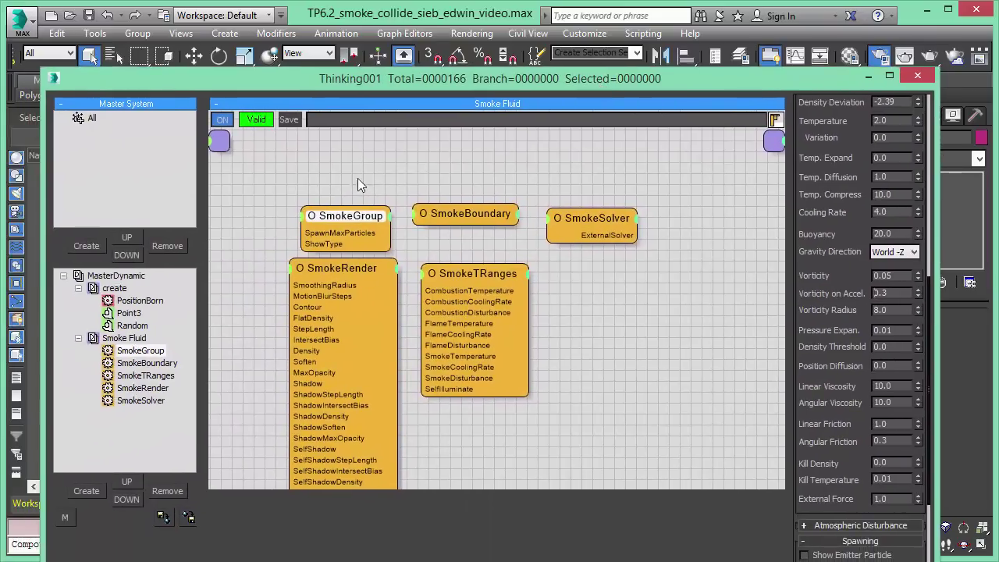
pyautogui.click(126, 288)
pyautogui.moveTo(397, 80); pyautogui.dragTo(394, 26)
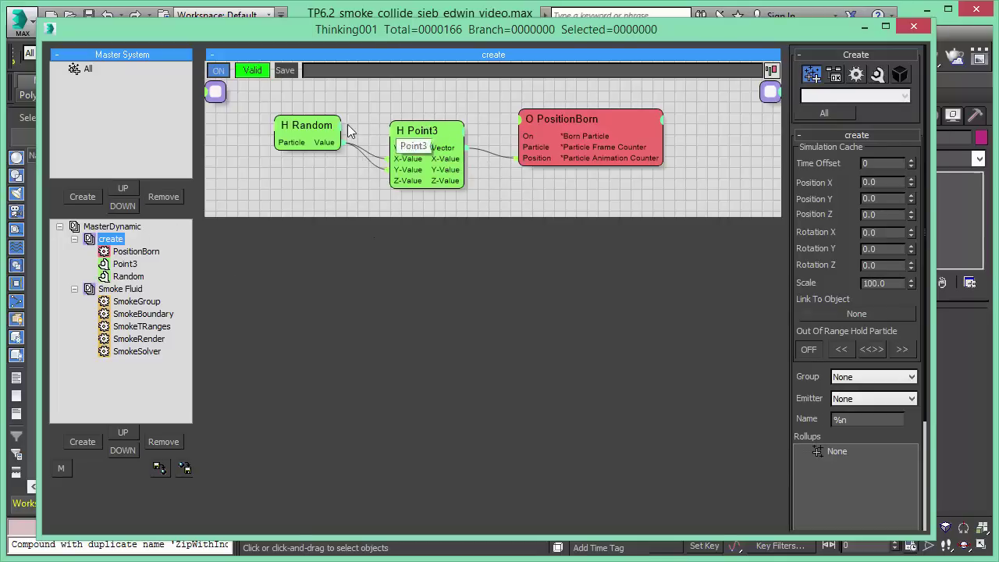
pyautogui.click(317, 126)
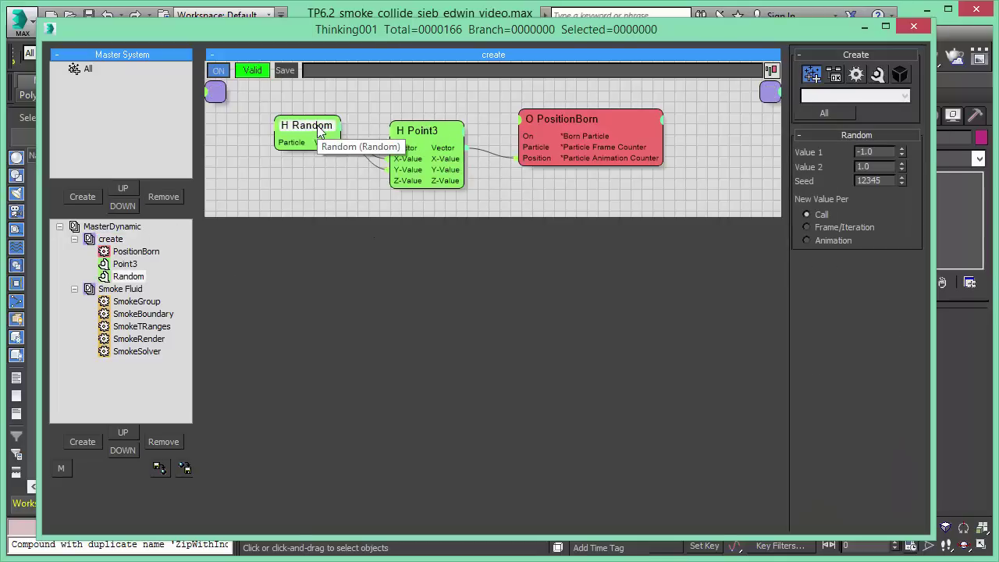
pyautogui.click(438, 129)
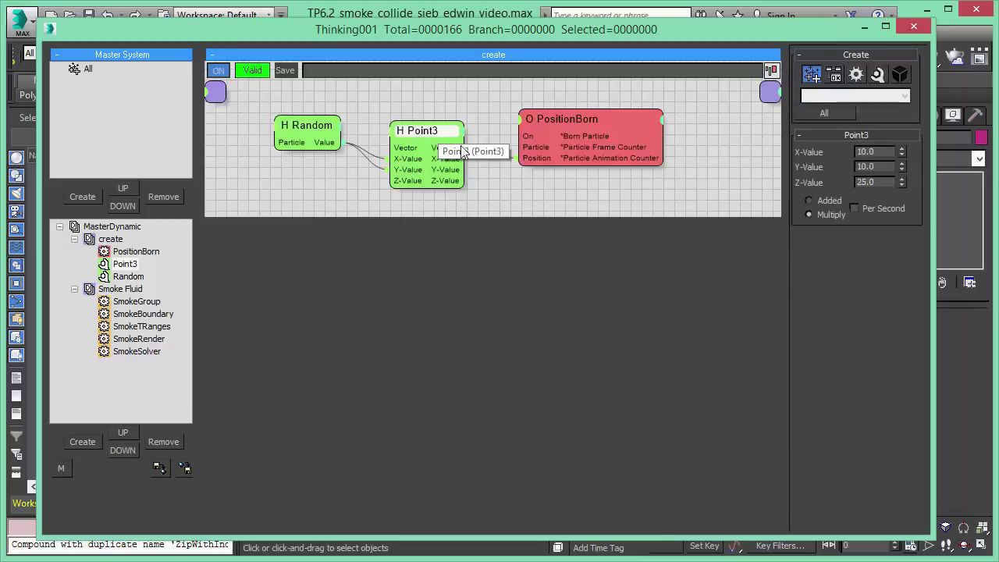
pyautogui.moveTo(464, 150); pyautogui.dragTo(520, 158)
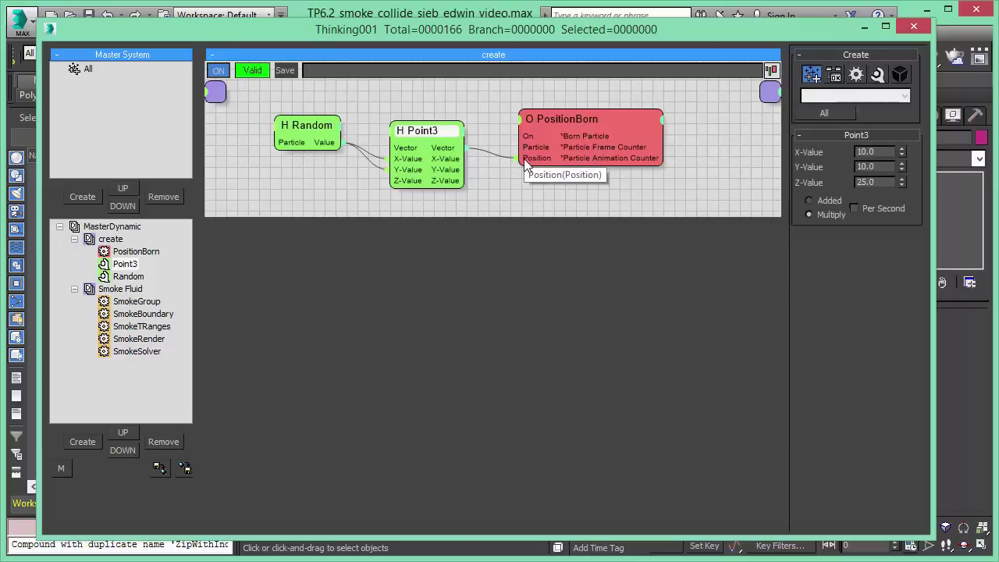
pyautogui.click(614, 118)
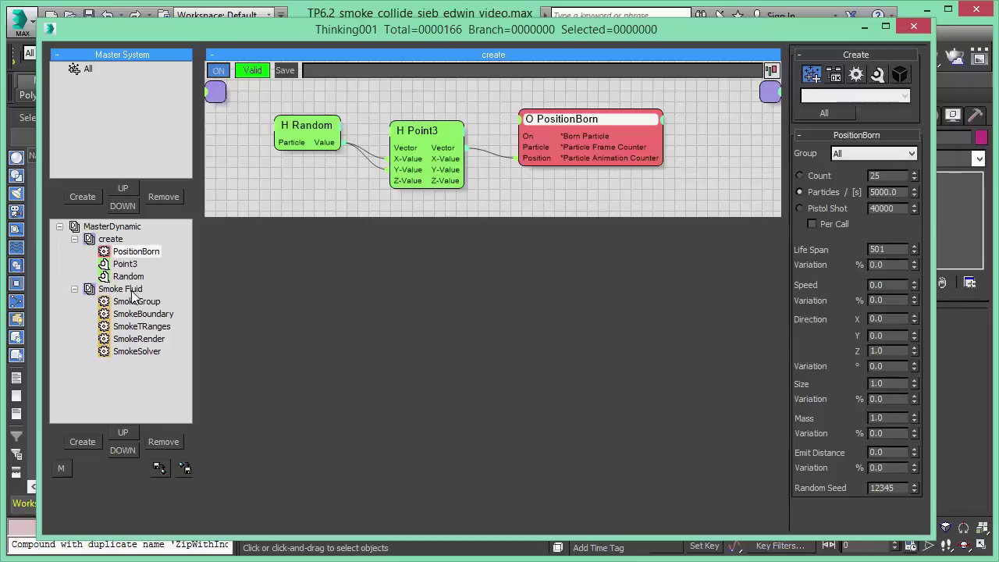
# - Check the Smoke Fluid group's SmokeSolver parameters and move the Thinking Particles editor aside
pyautogui.click(122, 289)
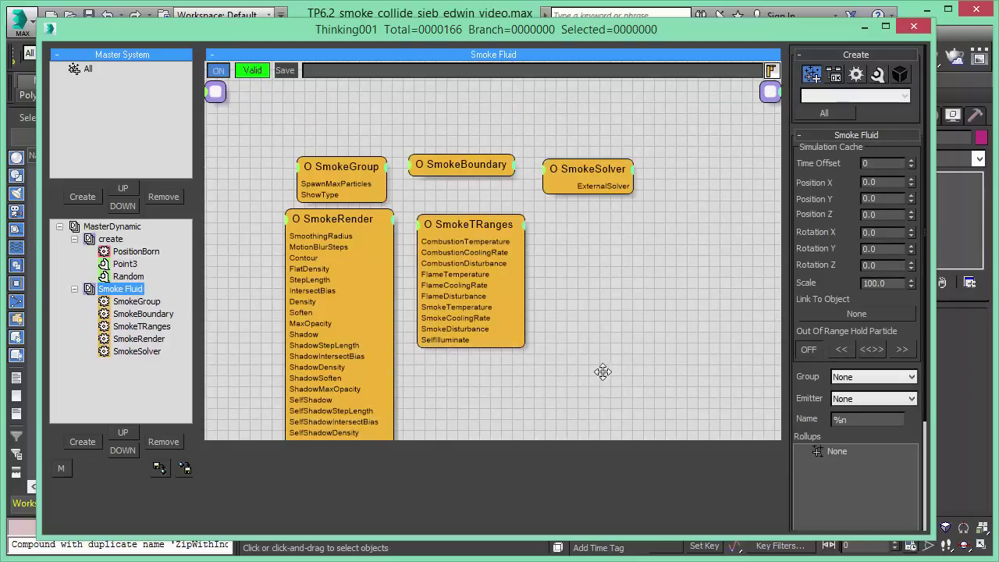
pyautogui.moveTo(603, 372); pyautogui.dragTo(617, 335, button='middle')
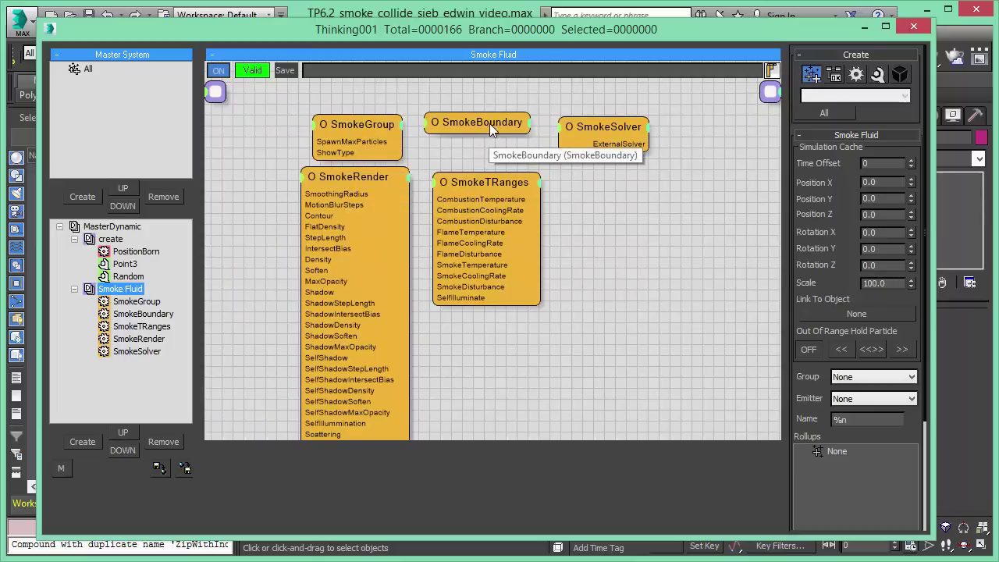
pyautogui.click(616, 127)
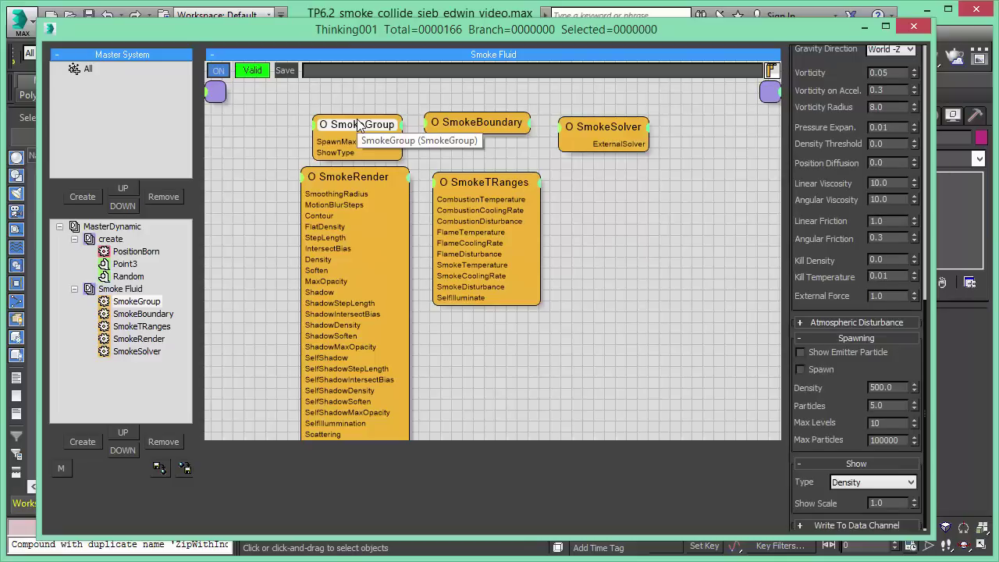
pyautogui.moveTo(689, 30); pyautogui.dragTo(0, 79)
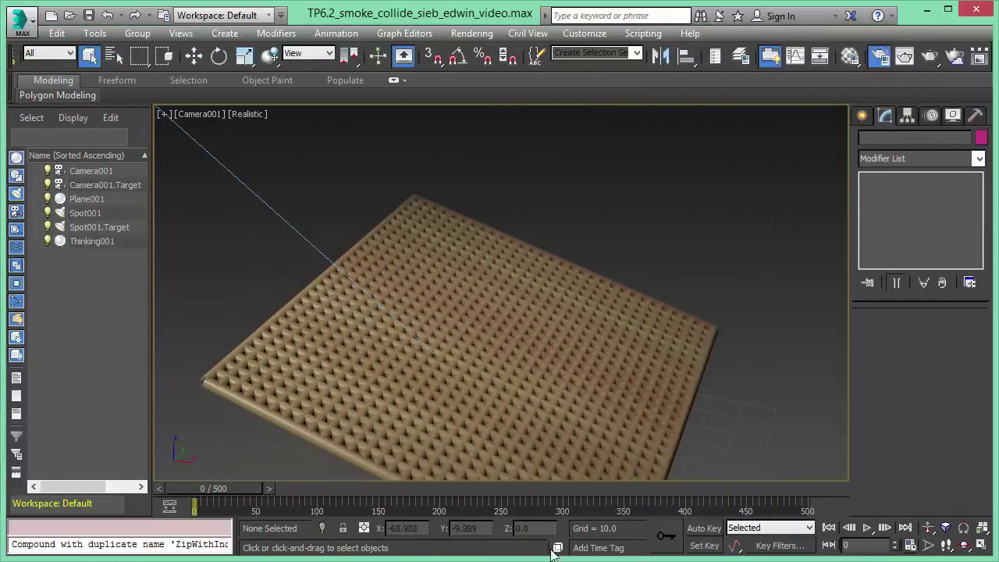
# - Lower SmokeSolver linear and angular viscosity to 5, replay the smoke to frame 209, and rewind
pyautogui.click(867, 529)
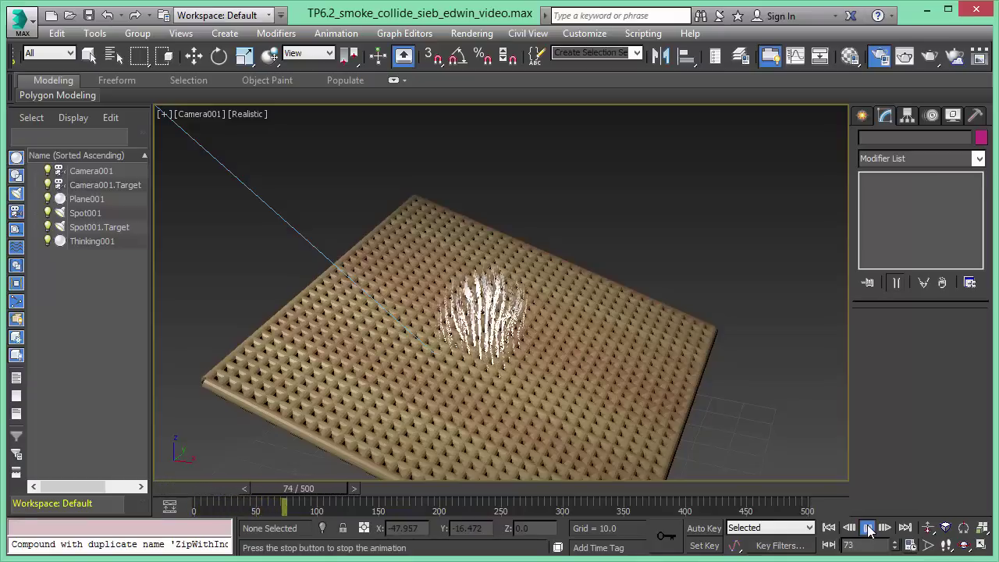
pyautogui.click(868, 529)
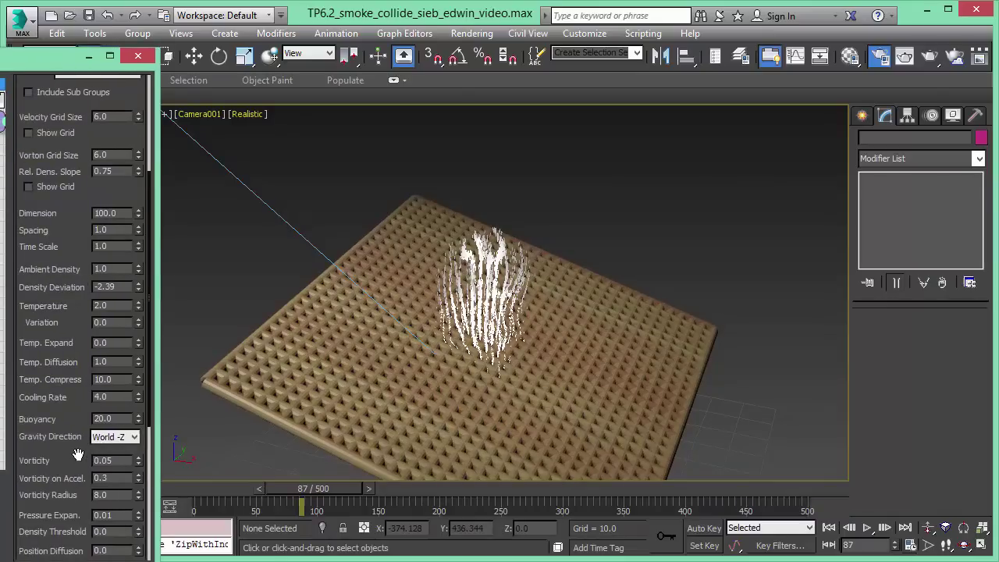
pyautogui.moveTo(74, 459); pyautogui.dragTo(82, 129)
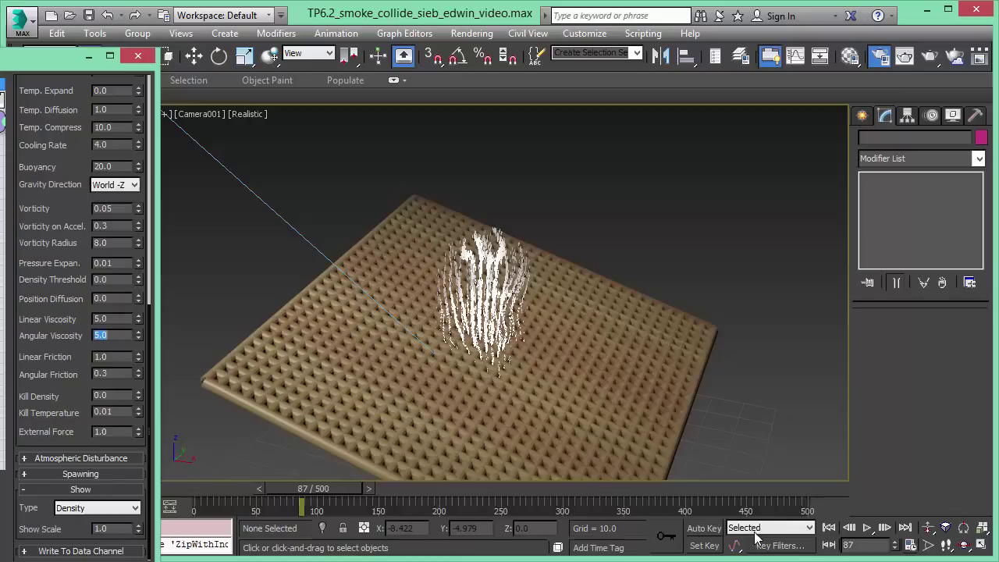
pyautogui.click(827, 529)
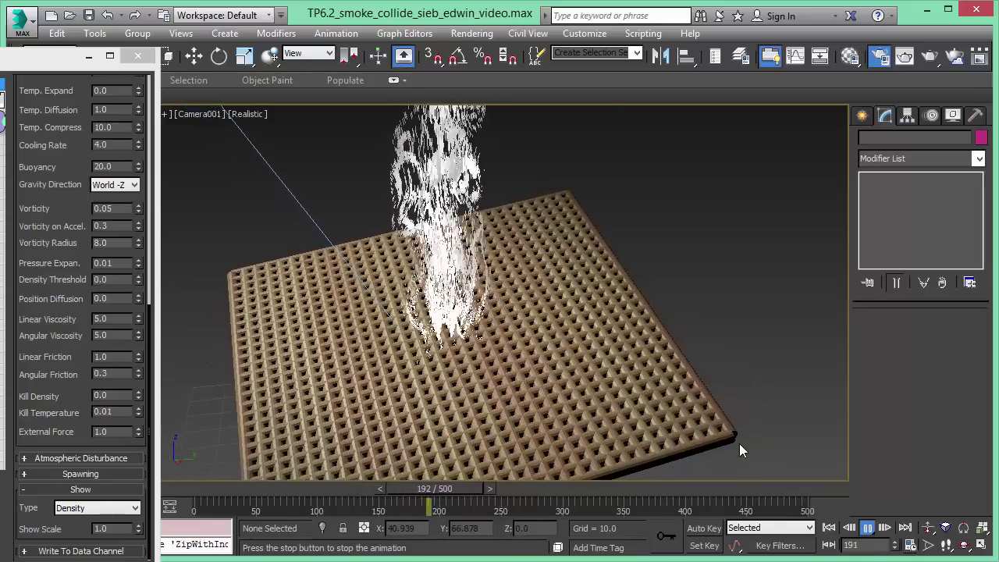
pyautogui.click(829, 528)
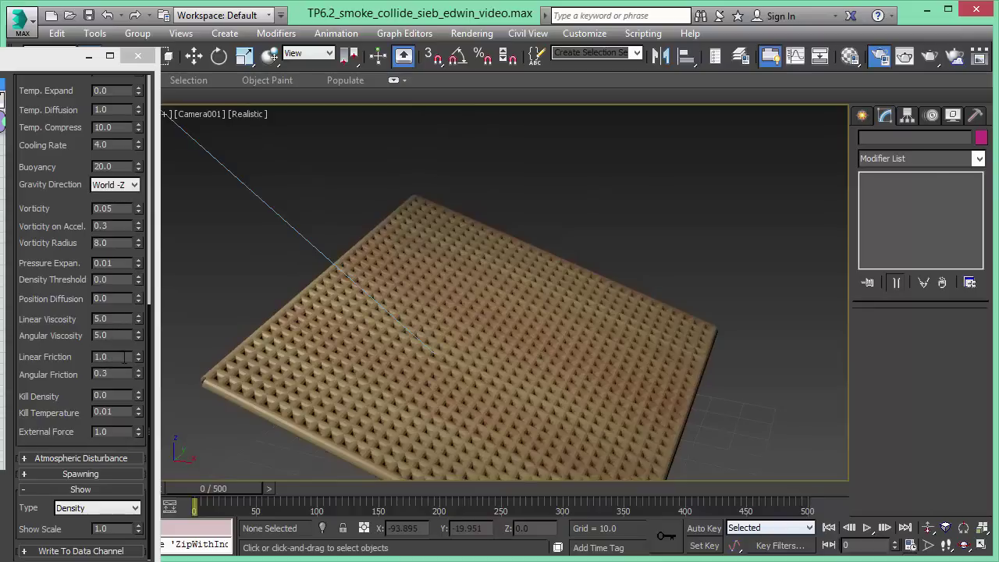
# - Set Linear Friction to 2.0, replay the smoke to about frame 197, and rewind
pyautogui.moveTo(124, 357); pyautogui.dragTo(82, 356)
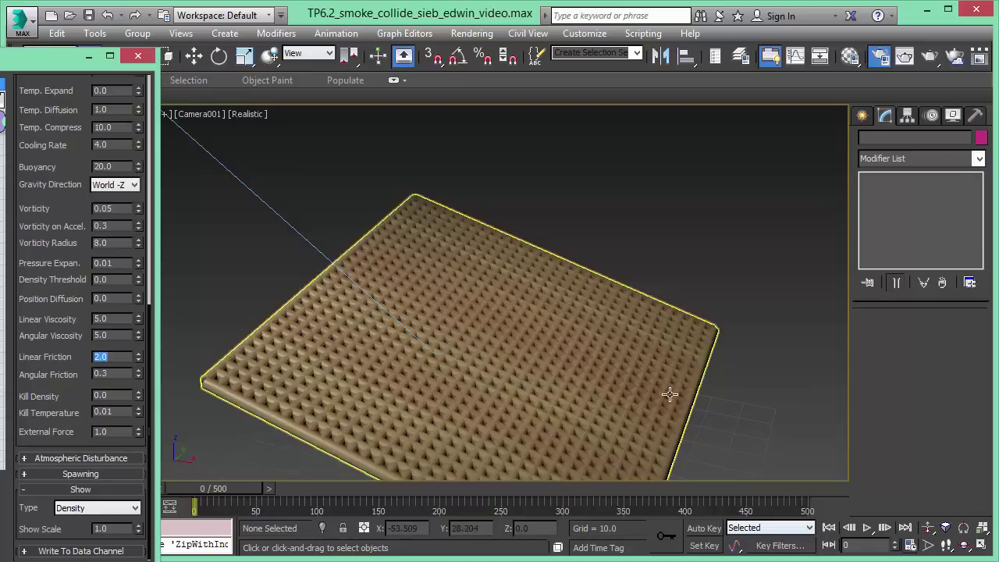
pyautogui.click(868, 528)
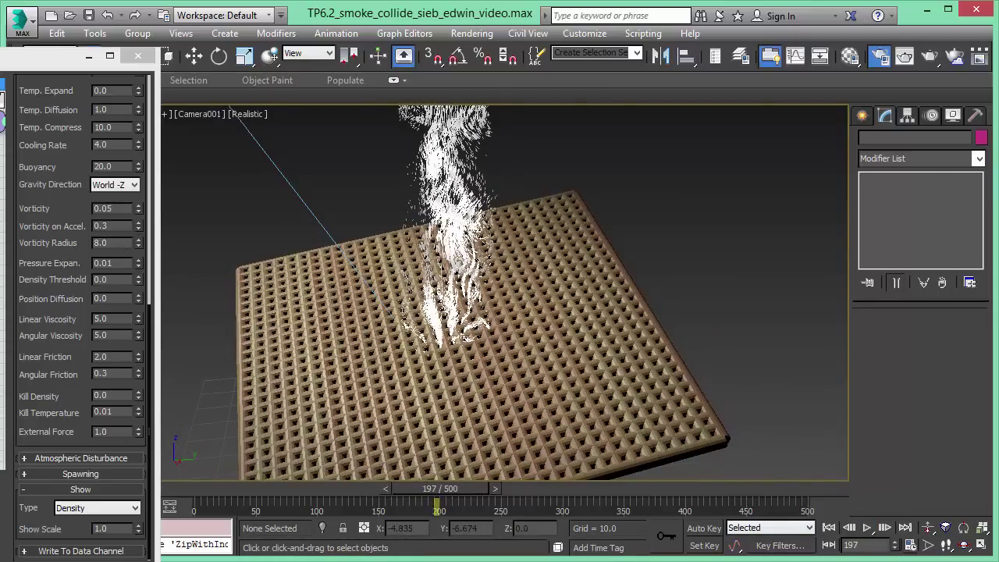
pyautogui.click(834, 530)
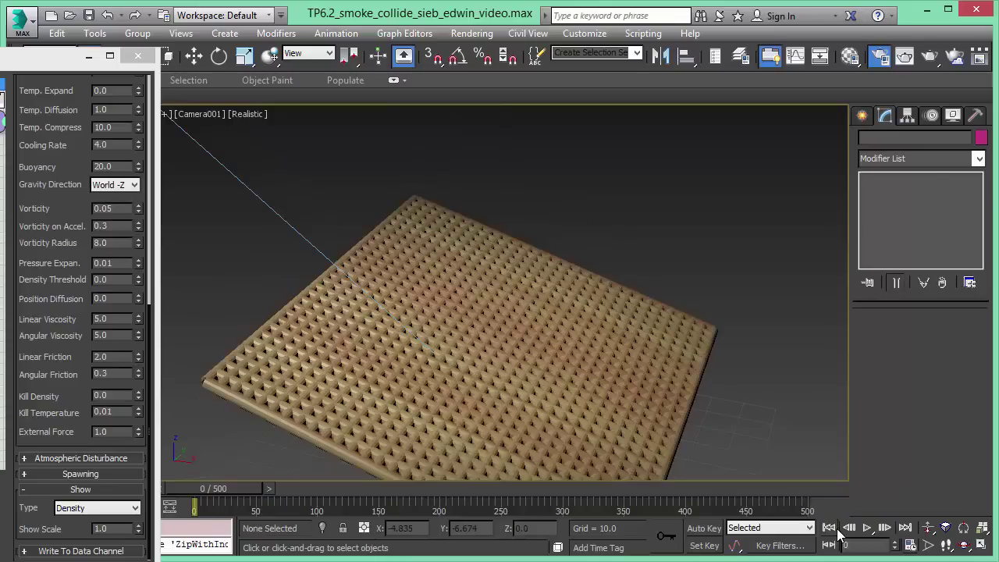
# - Set Vorticity Radius to 12, replay to frame 230, then both viscosities 15 and friction 1.0
pyautogui.moveTo(124, 243); pyautogui.dragTo(41, 243)
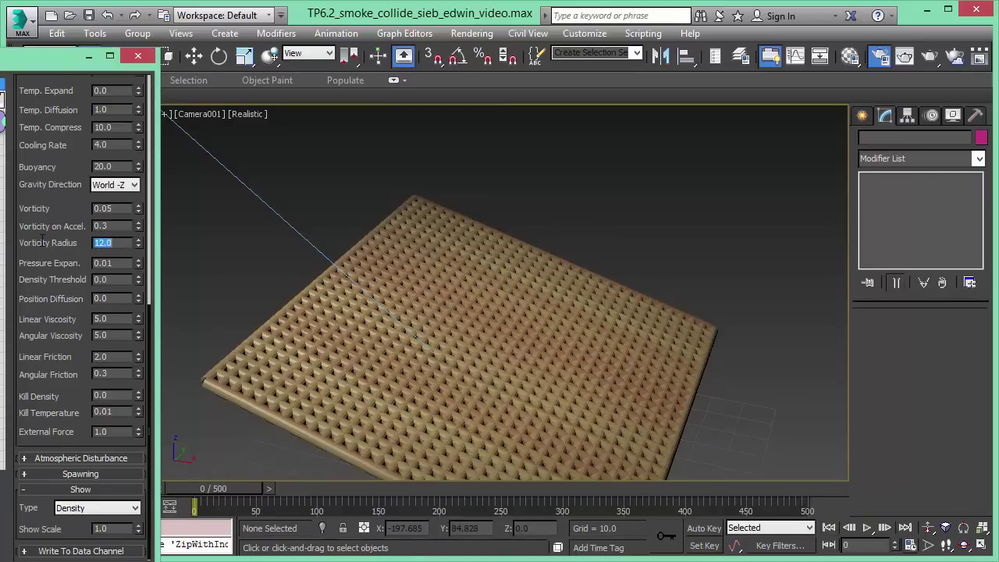
pyautogui.click(872, 530)
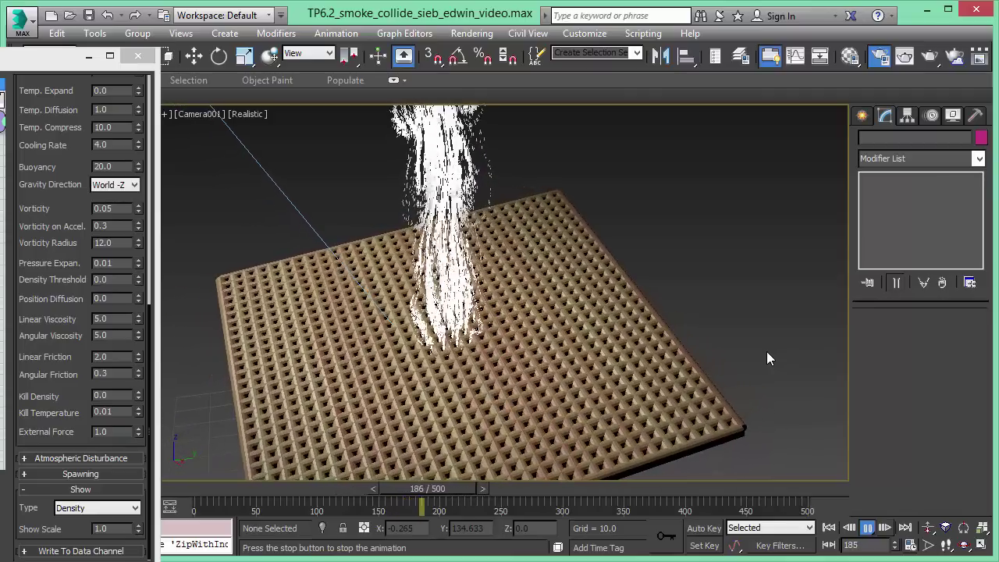
pyautogui.click(869, 528)
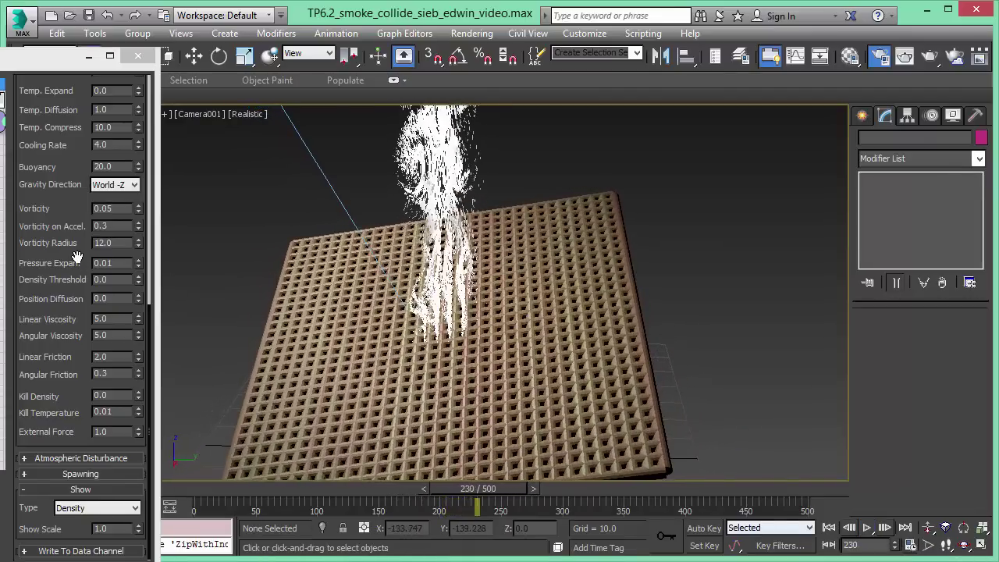
pyautogui.click(123, 317)
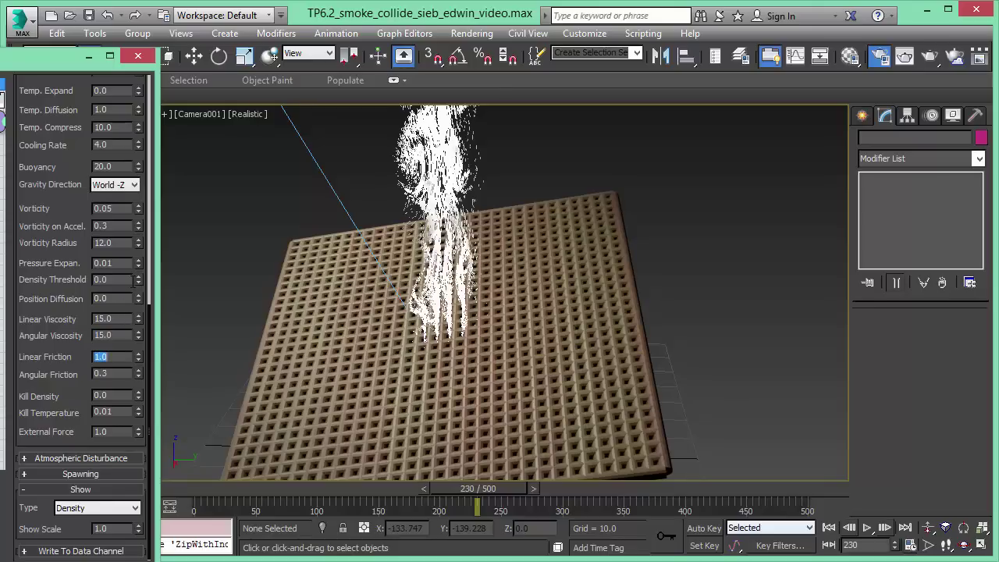
# - Rewind and replay the viscosity-15 smoke, stopping at frame 115
pyautogui.click(829, 528)
pyautogui.click(867, 528)
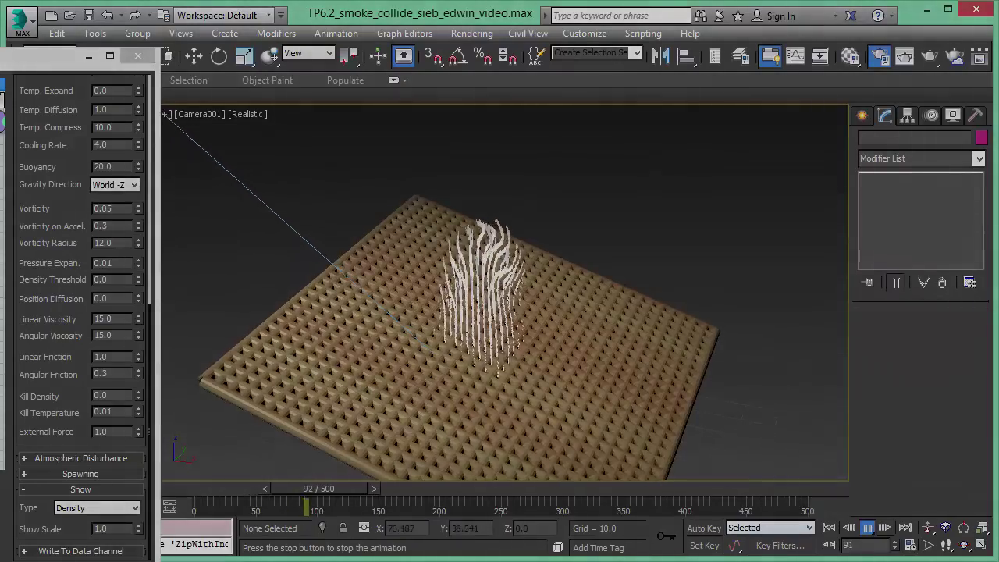
pyautogui.click(868, 529)
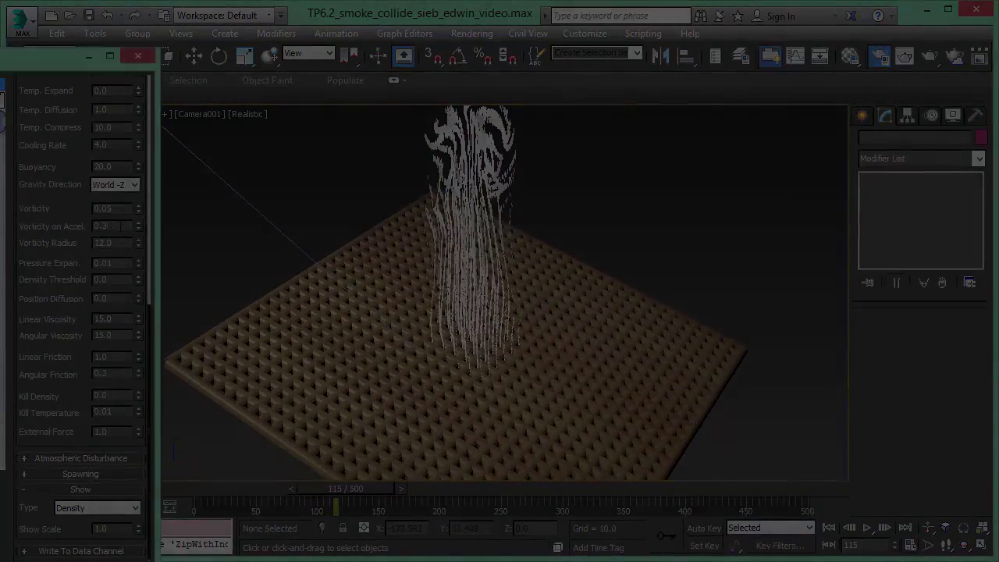